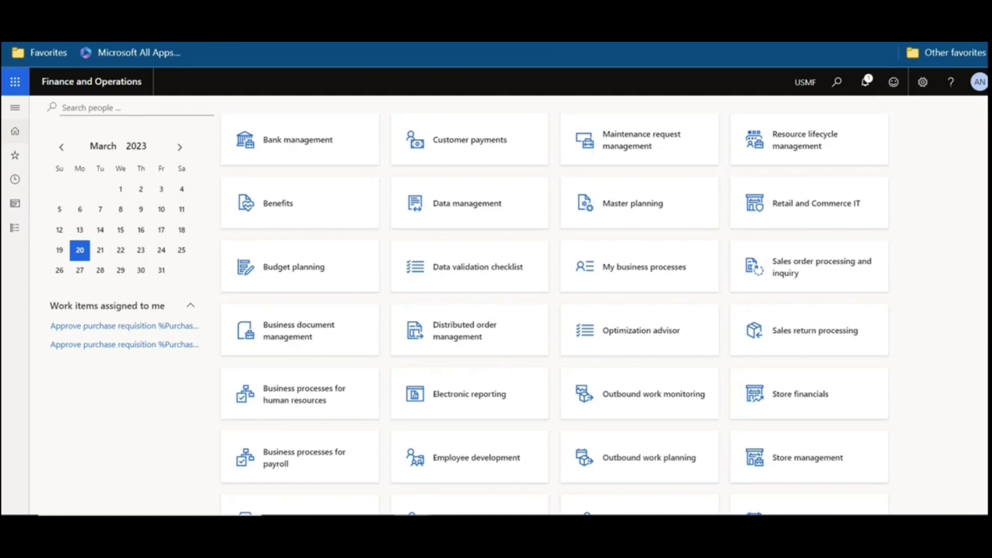
Open the order hold codes setup for sales orders in Sales and marketing and view the Cust Serv hold code
key("Tab")
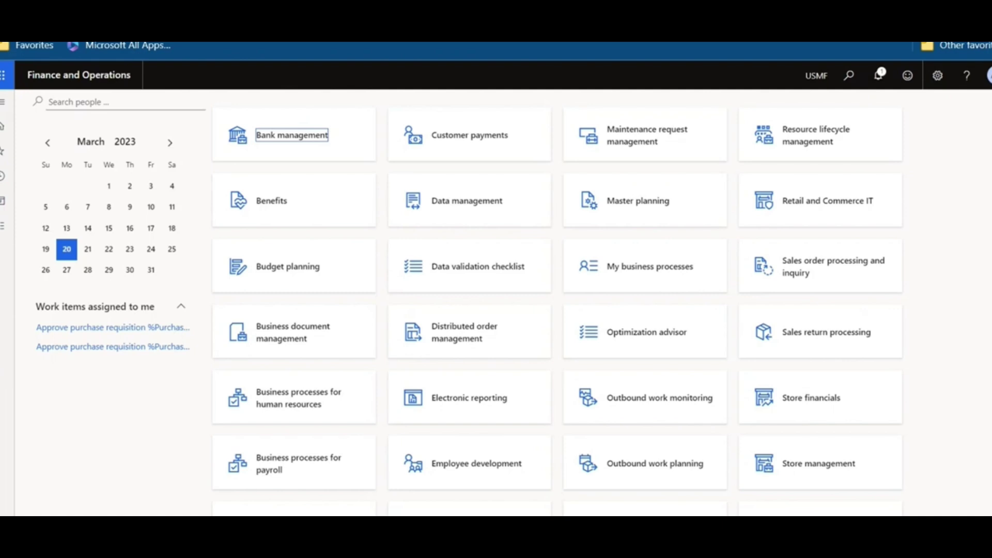
left_click(3, 102)
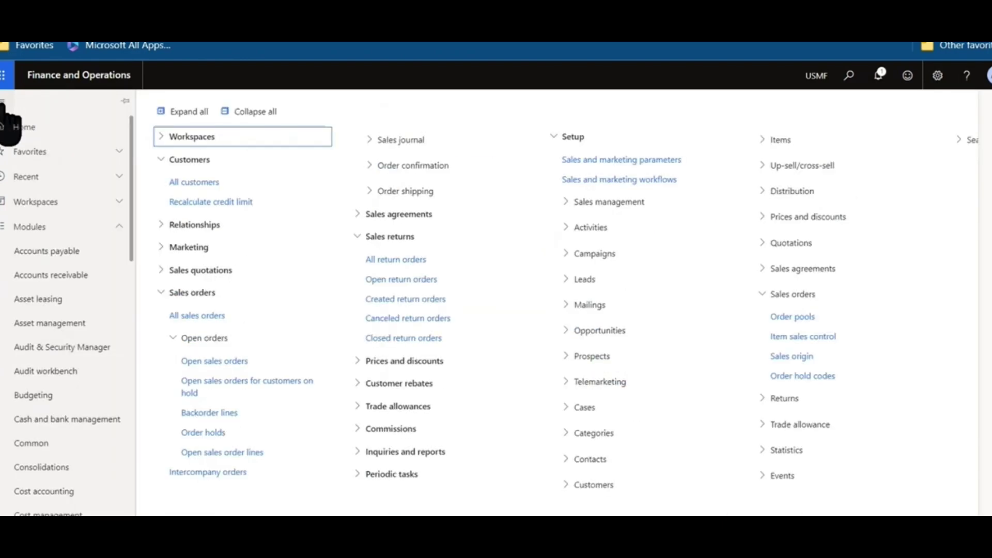
left_click(853, 377)
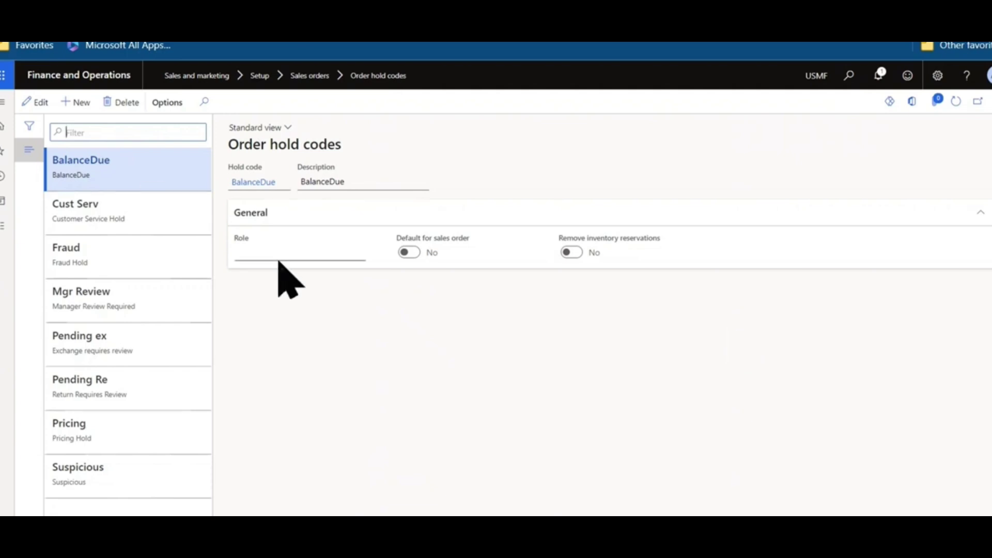
left_click(145, 215)
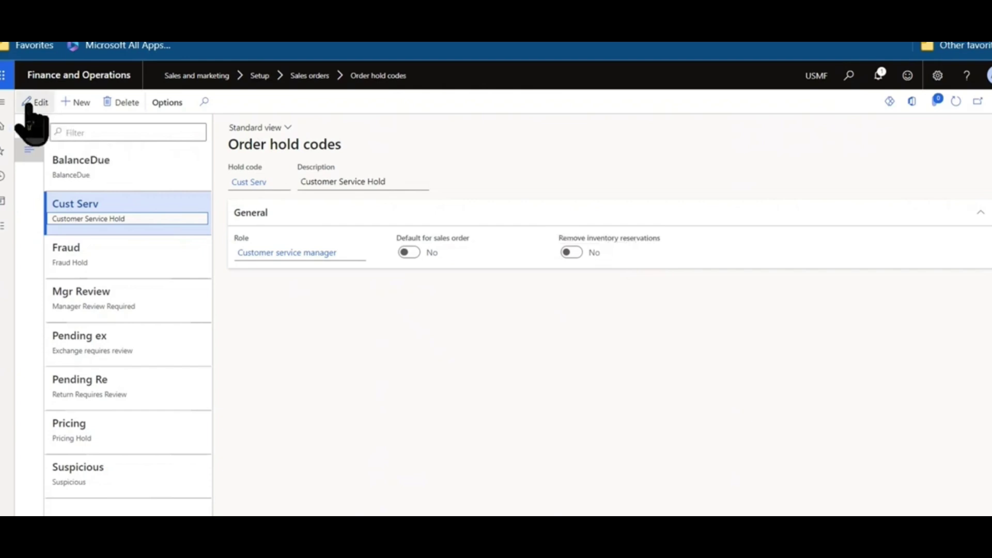
Open the Accounts receivable parameters and check the colour assigned to the "On Hold" sales order status, accepting the current colour
left_click(3, 103)
left_click(72, 275)
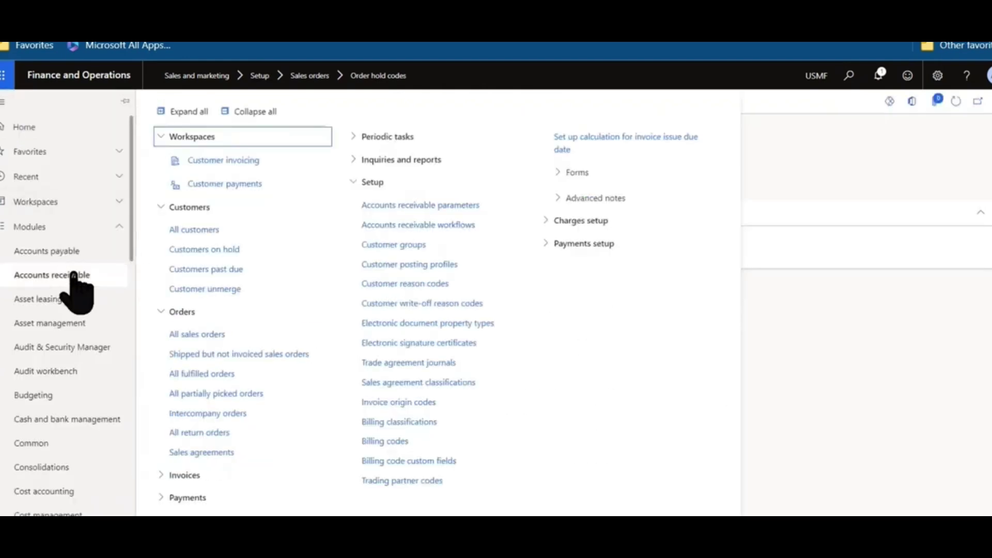
left_click(470, 207)
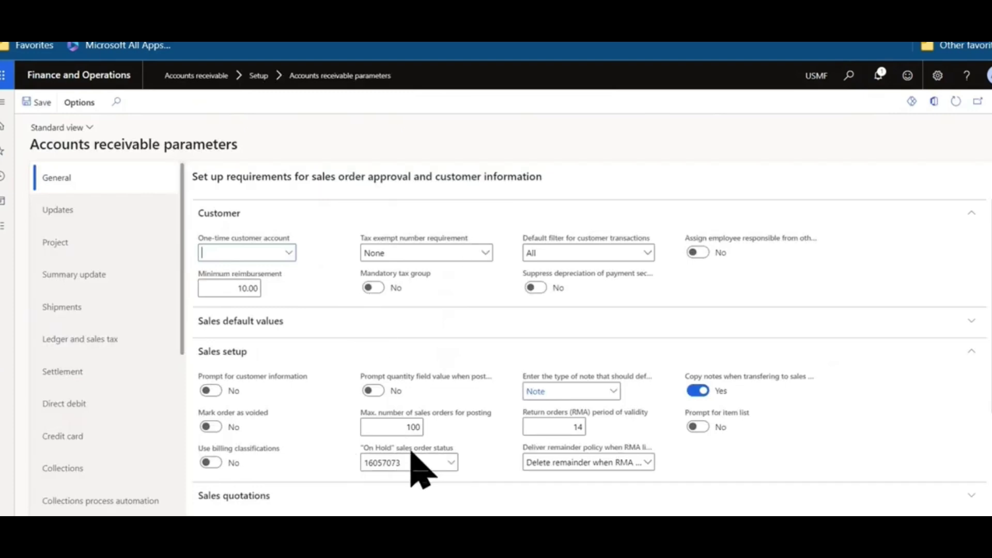
left_click(453, 465)
left_click(454, 463)
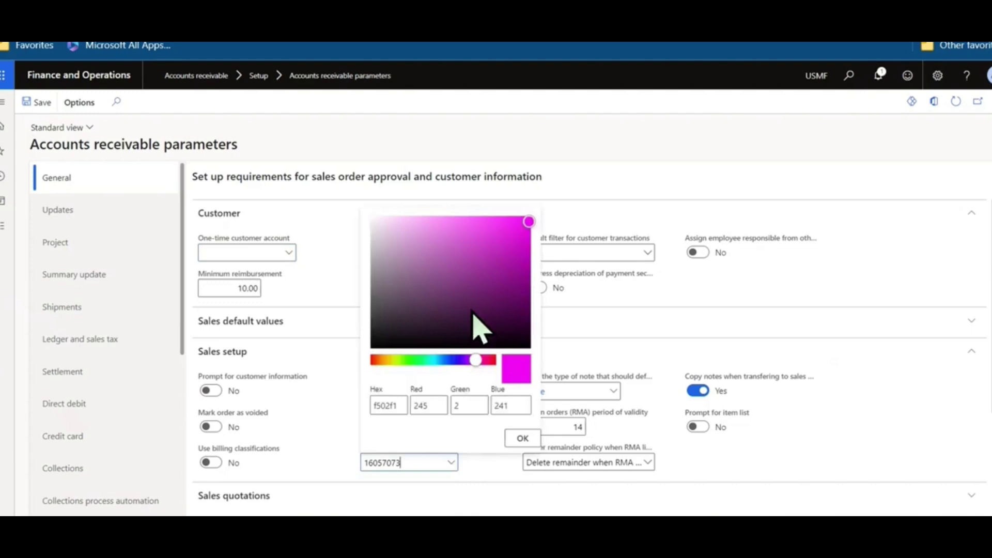
left_click(532, 439)
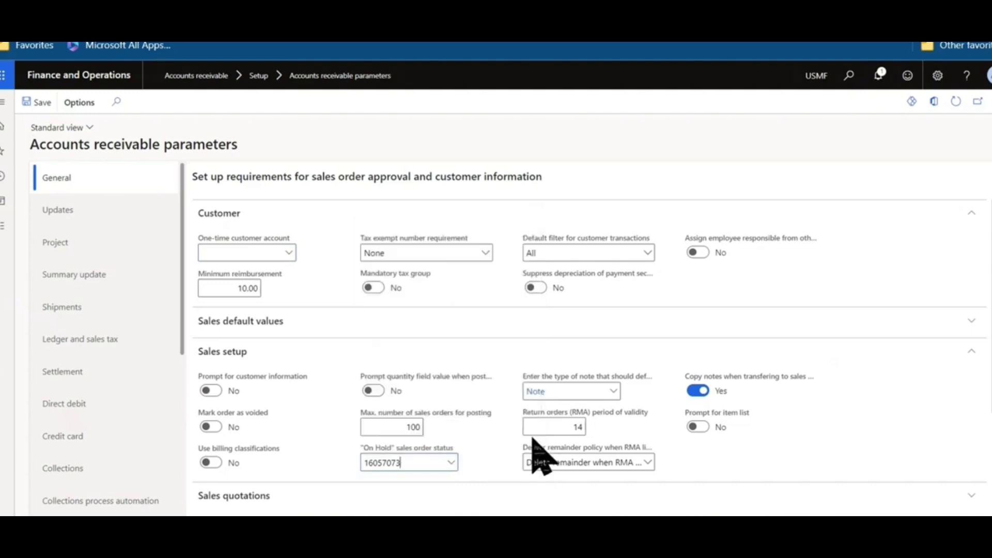
Open the list of all sales orders in Accounts receivable and select the highlighted on-hold order for Forest Wholesales
left_click(4, 103)
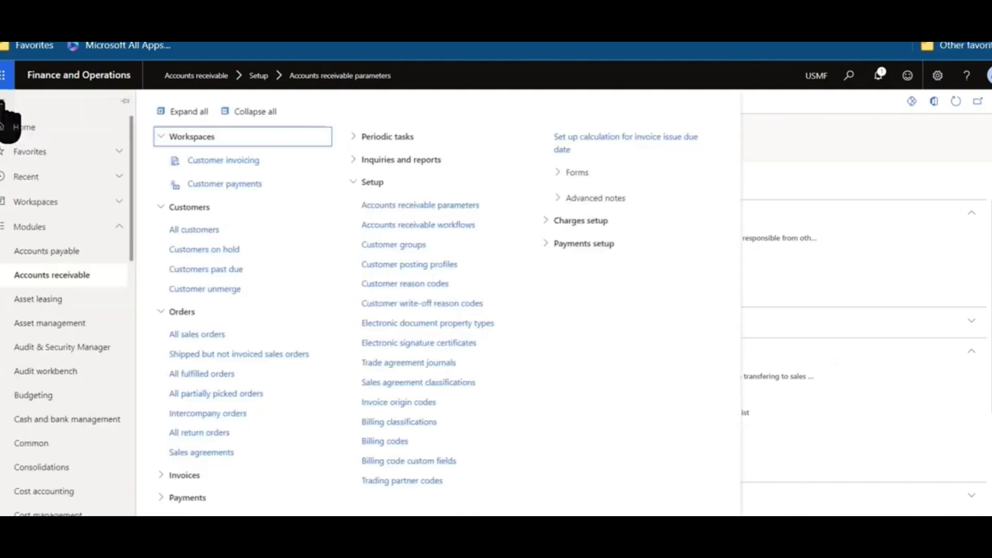
left_click(207, 336)
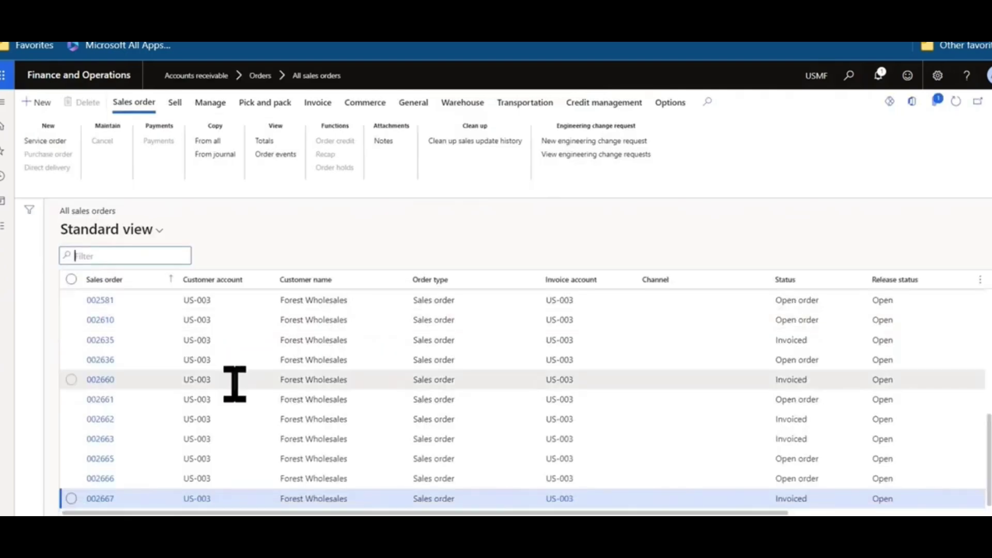
scroll(235, 384, "up", 3)
scroll(235, 384, "up", 3)
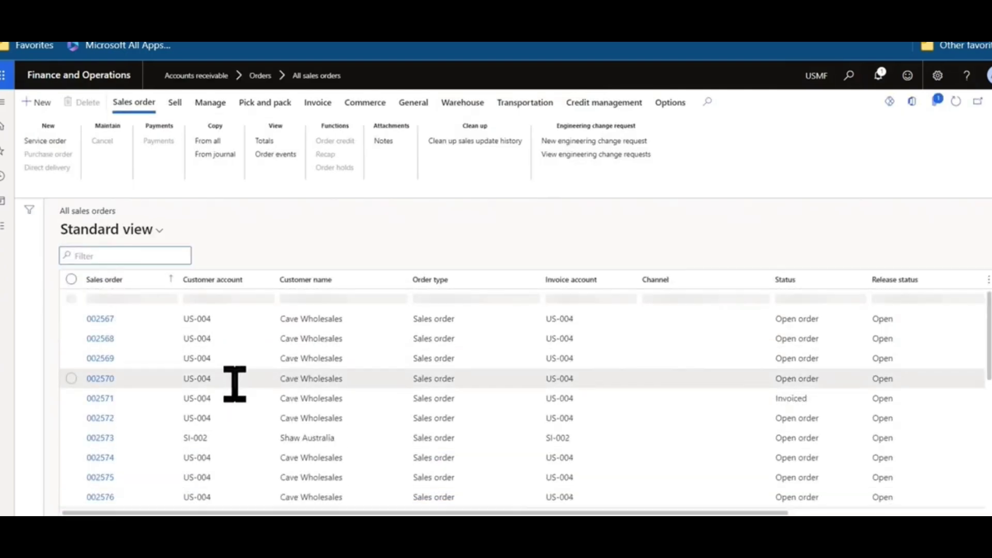
scroll(235, 383, "up", 10)
scroll(235, 383, "down", 5)
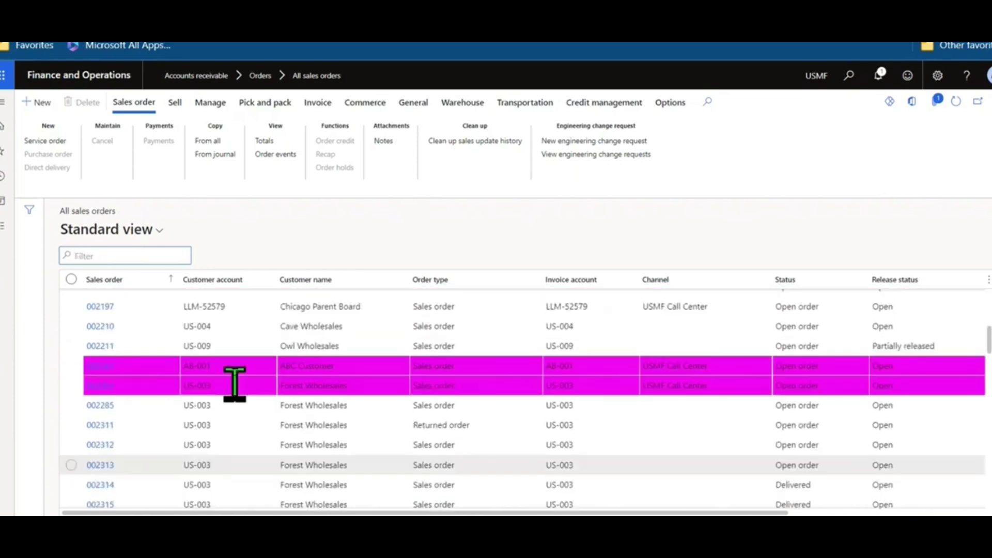
left_click(72, 367)
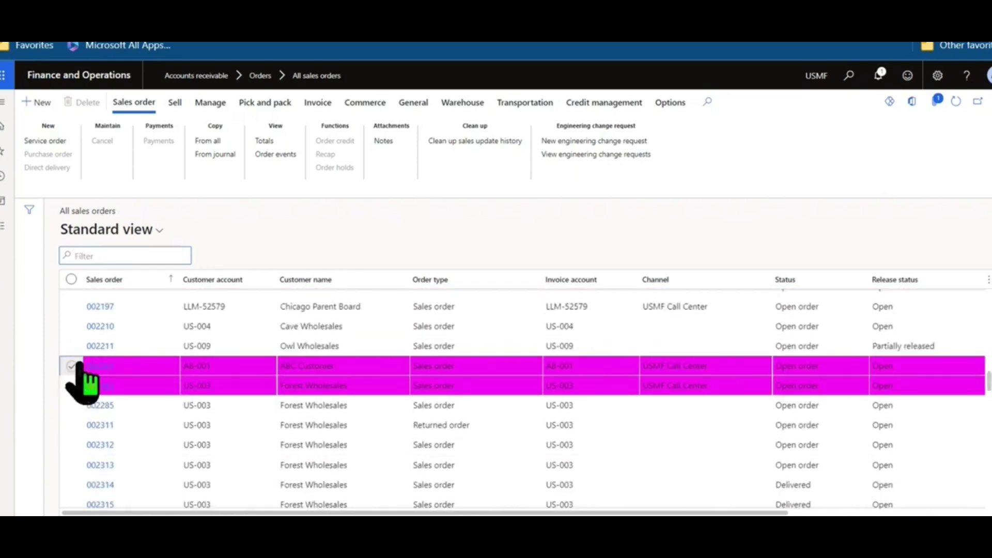
left_click(78, 385)
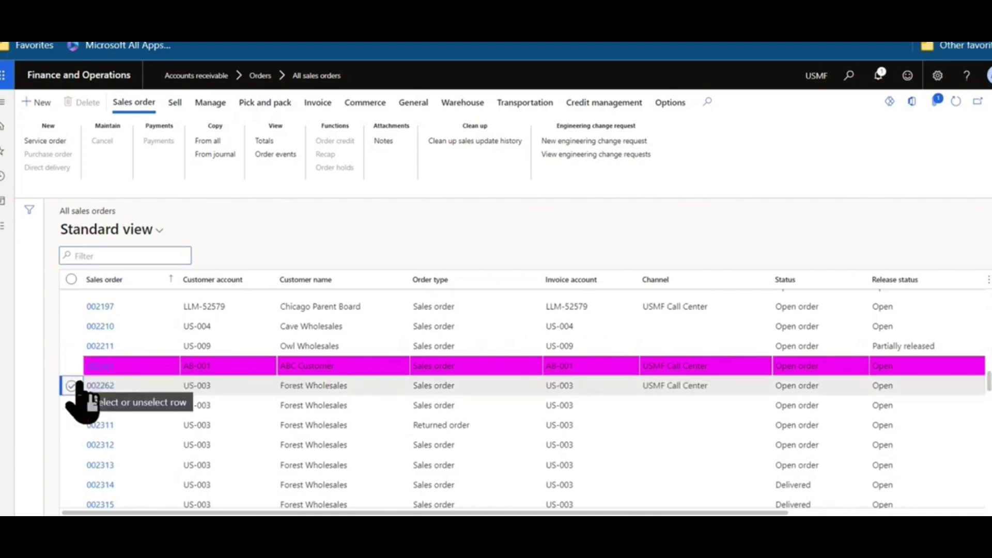
left_click(77, 385)
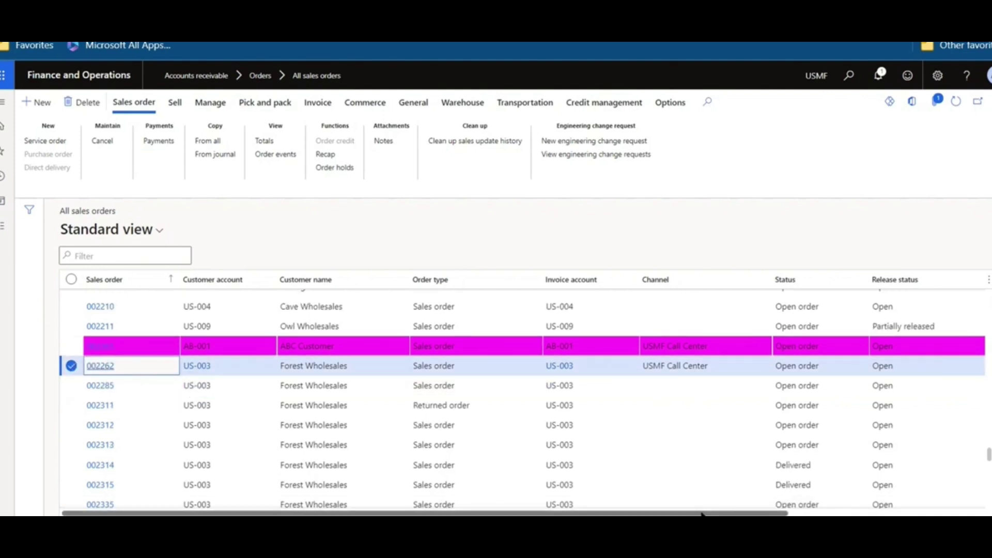
Filter the sales orders to those where Do not process is exactly "yes" and look through the filtered list
left_click_drag(702, 513, 930, 513)
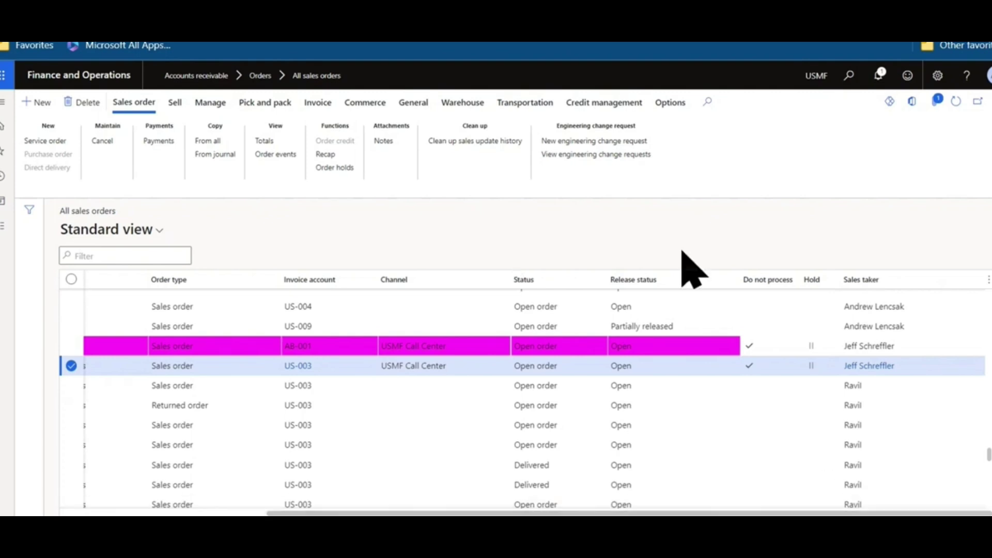
left_click(765, 282)
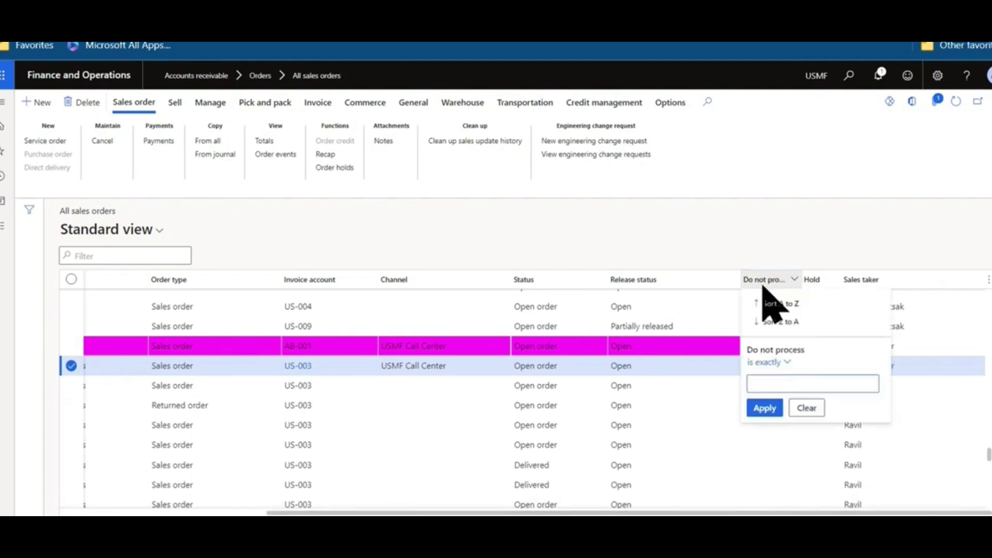
type("yes")
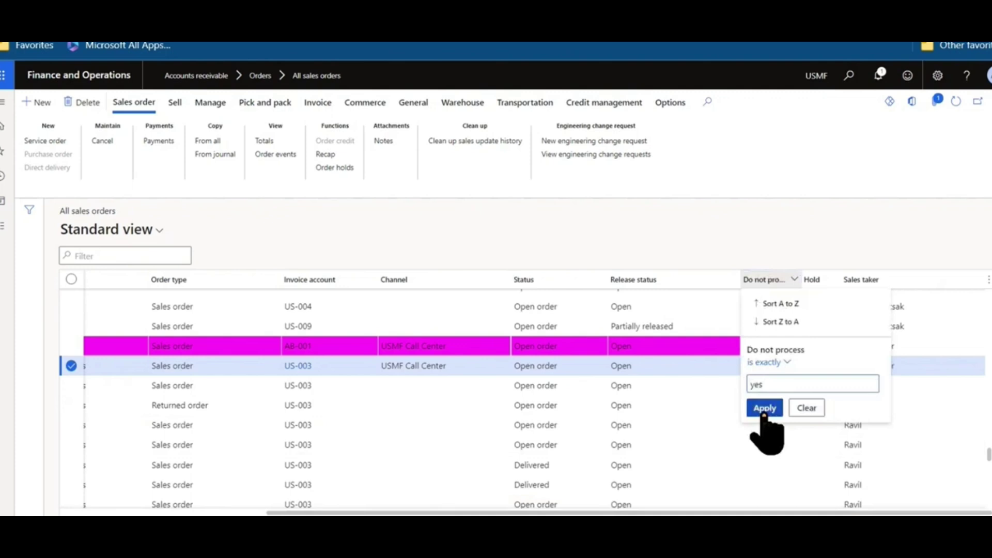
left_click(764, 408)
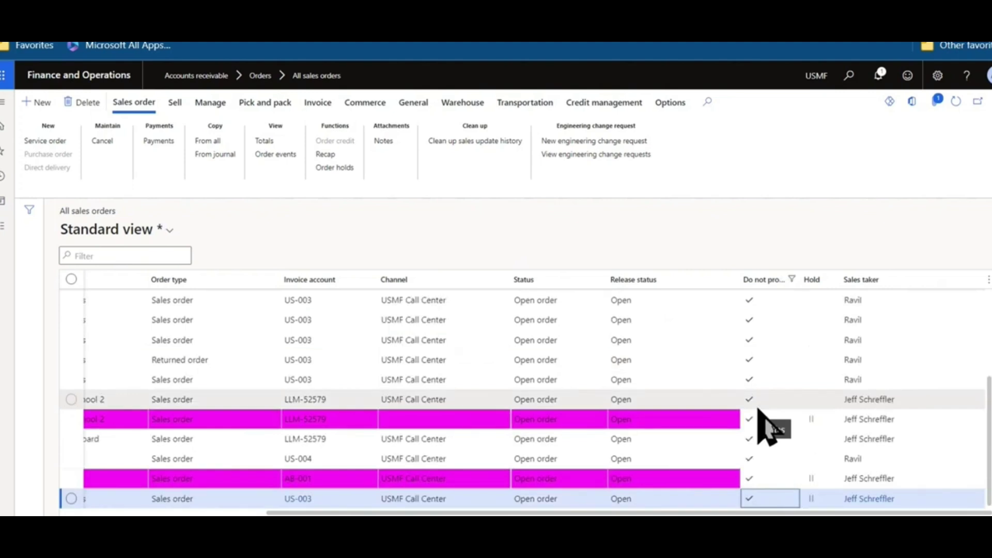
scroll(759, 427, "up", 3)
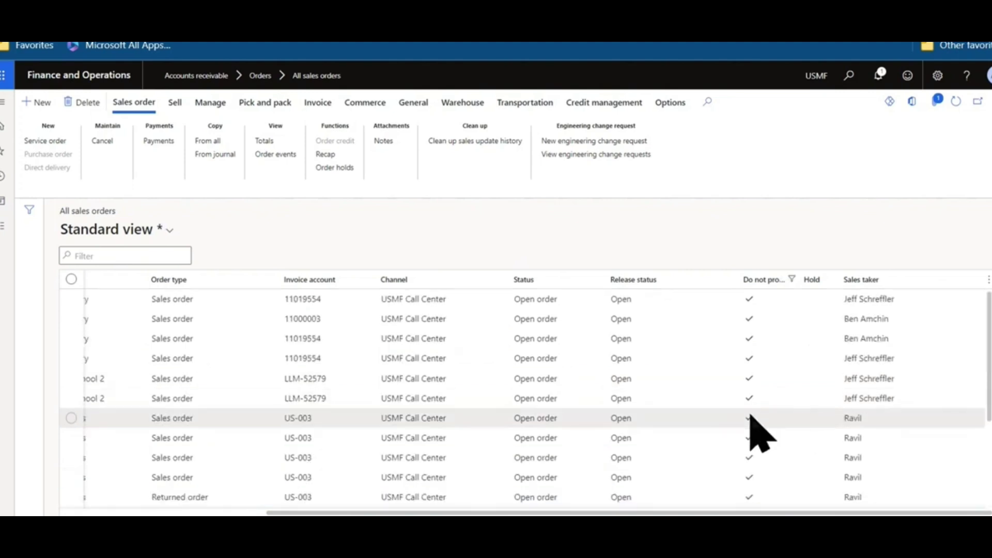
scroll(760, 434, "down", 3)
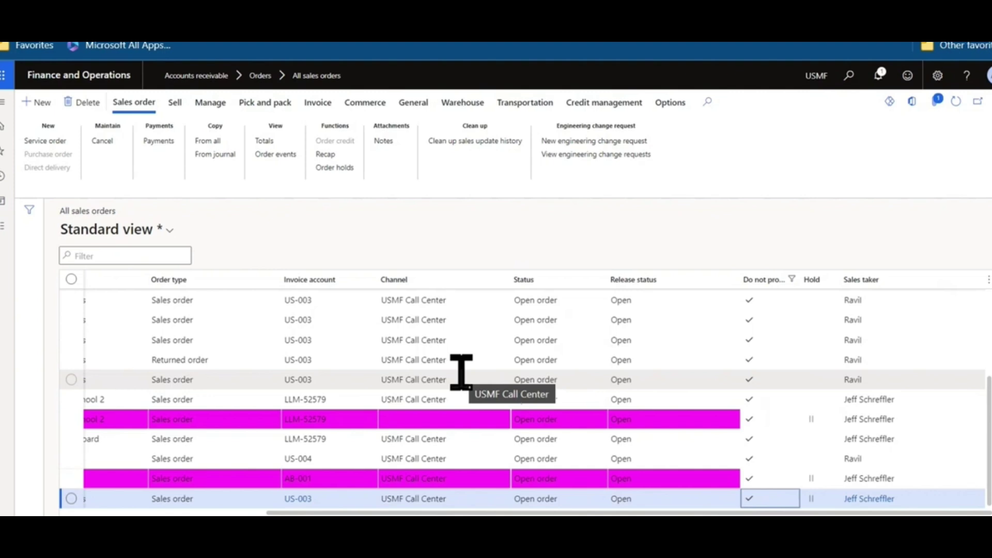
scroll(454, 393, "up", 3)
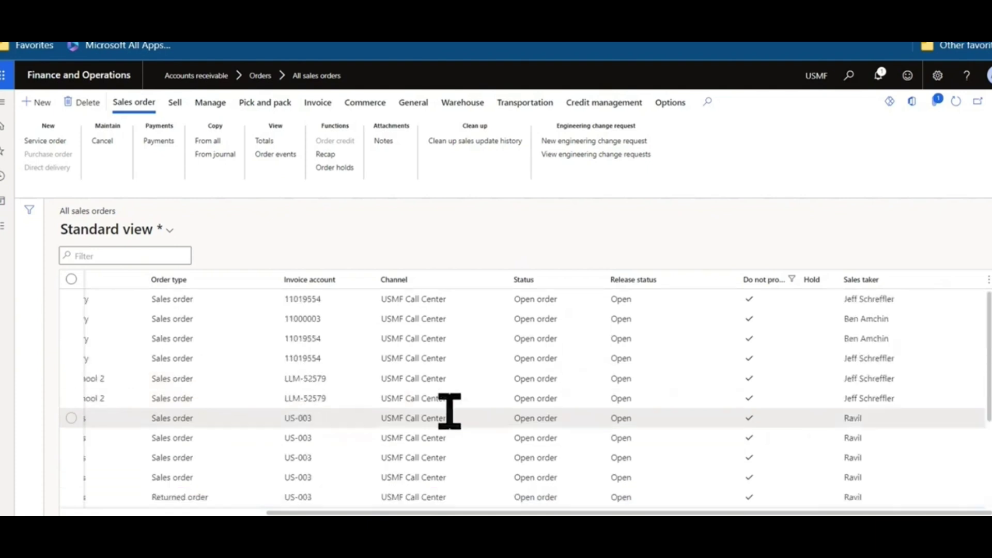
scroll(449, 411, "down", 3)
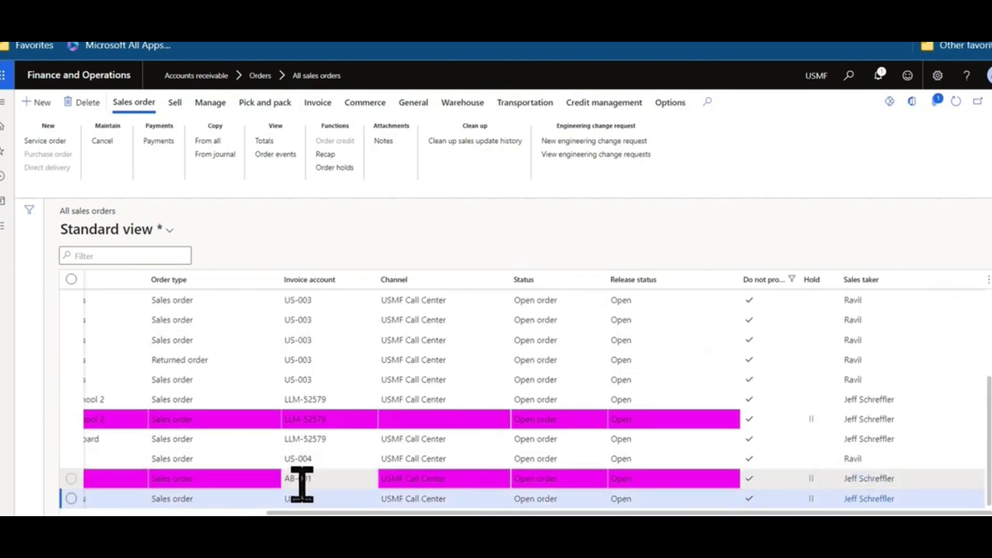
Open the order holds of the selected Forest Wholesales order and review its hold details, notes and fraud details
left_click(343, 167)
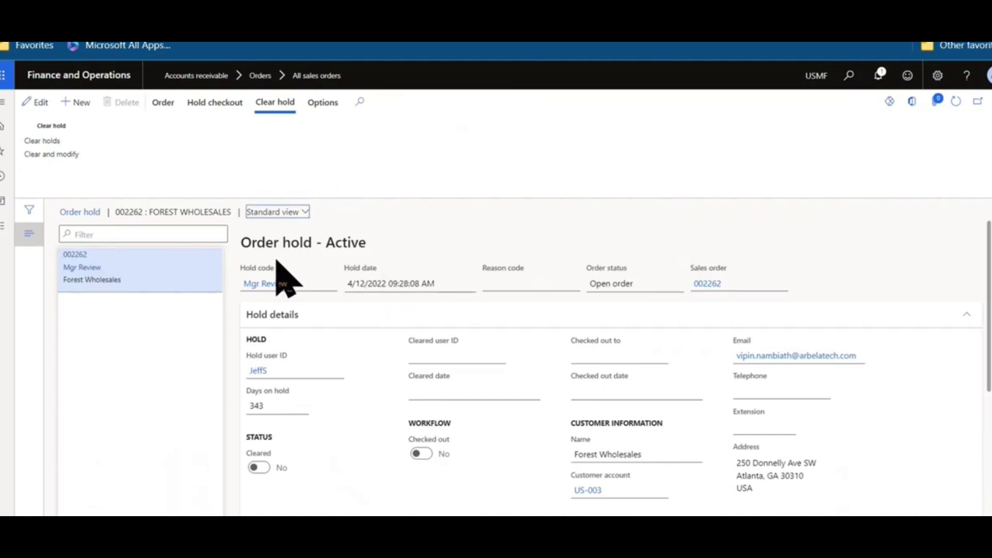
scroll(287, 284, "down", 1)
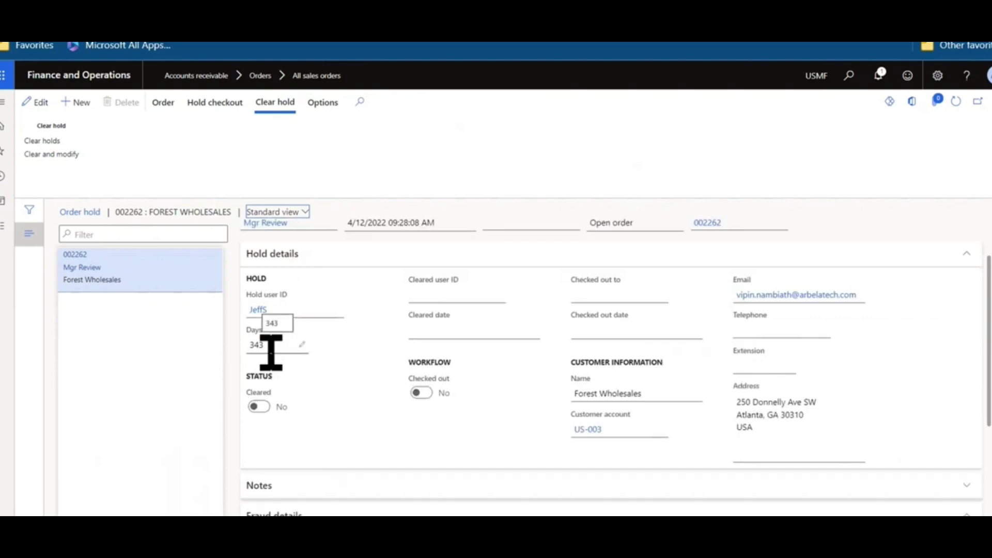
scroll(375, 432, "down", 3)
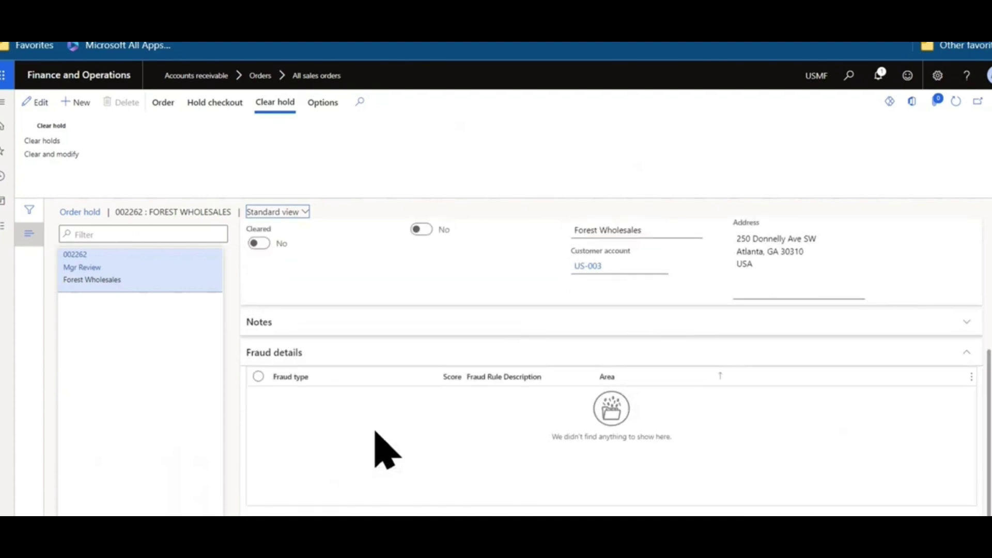
left_click(389, 321)
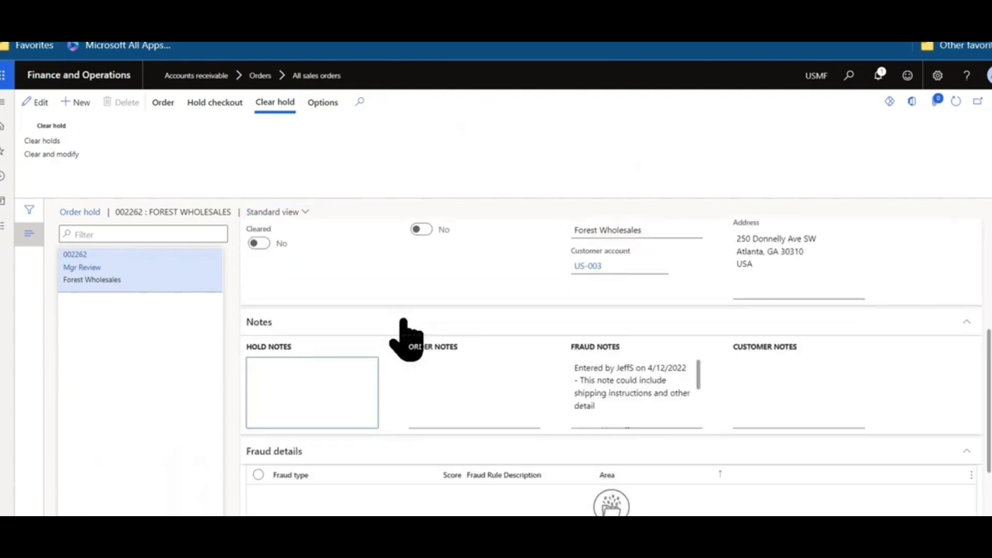
scroll(705, 398, "down", 2)
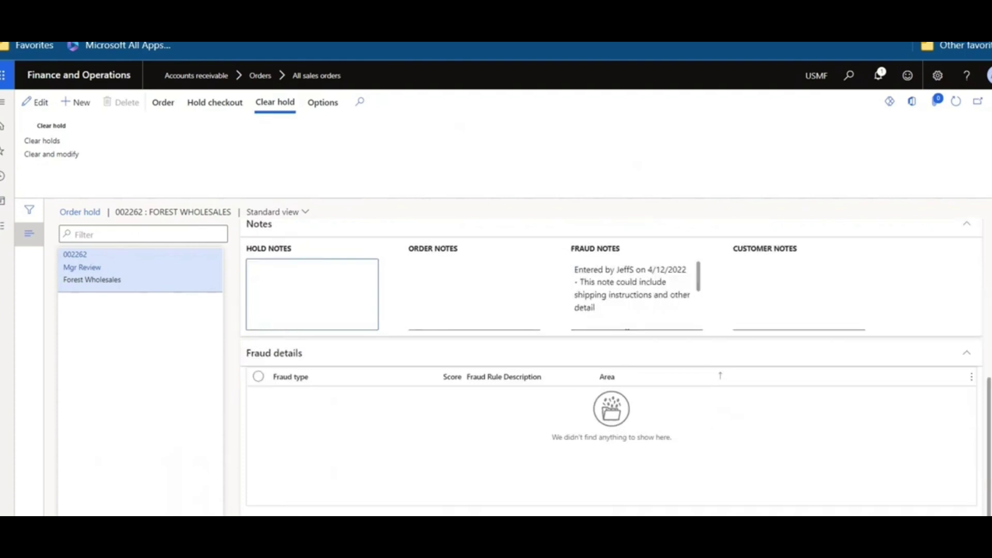
left_click_drag(987, 445, 956, 266)
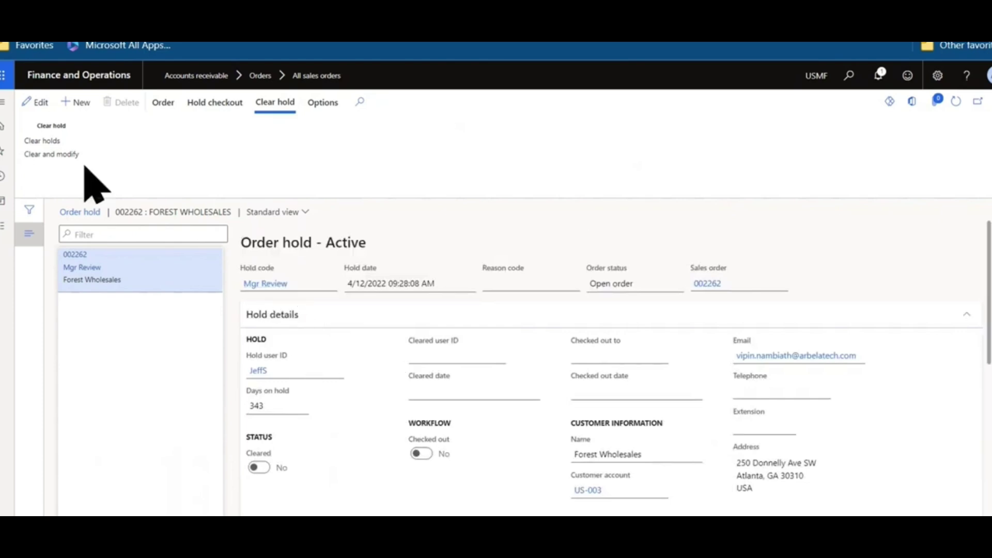
Try to clear the Mgr Review hold on the Forest Wholesales order, and return to the sales order list
left_click(50, 138)
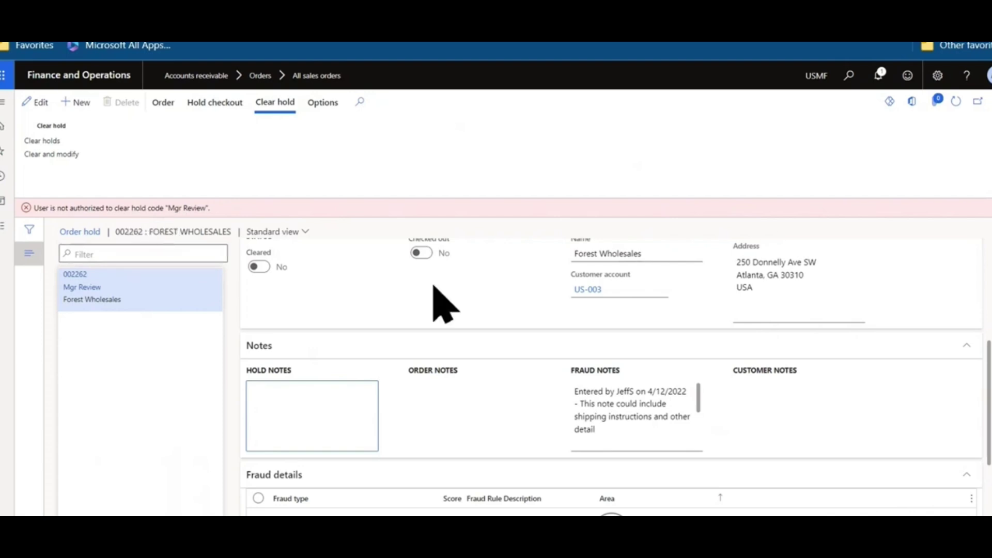
left_click(985, 135)
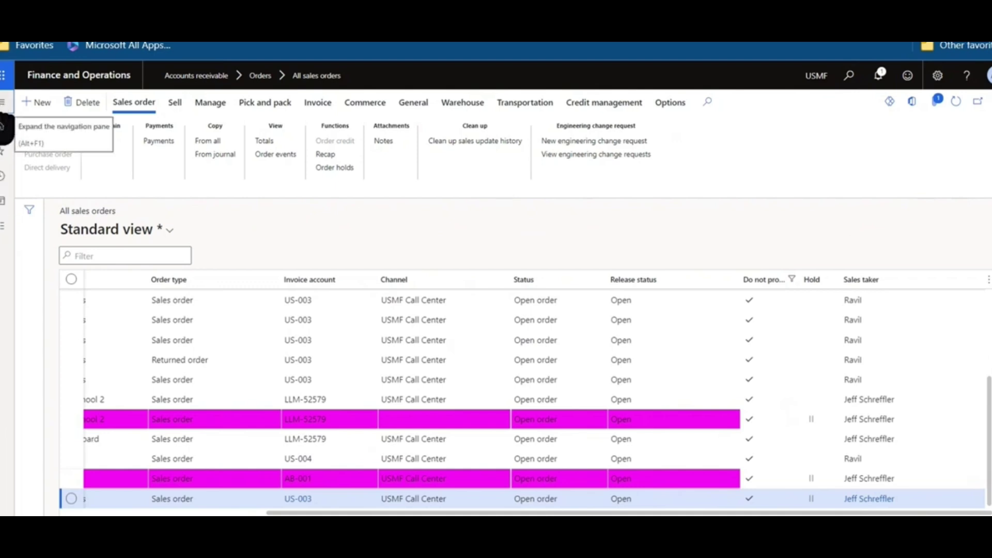
Open the Order holds list under the open sales orders of the Sales and marketing module
left_click(3, 108)
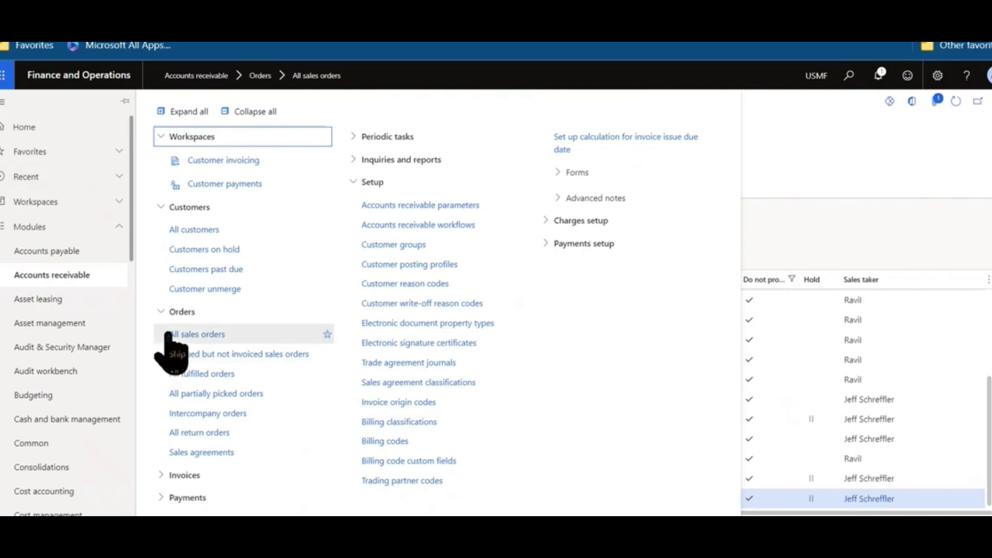
scroll(62, 467, "down", 8)
scroll(65, 470, "down", 3)
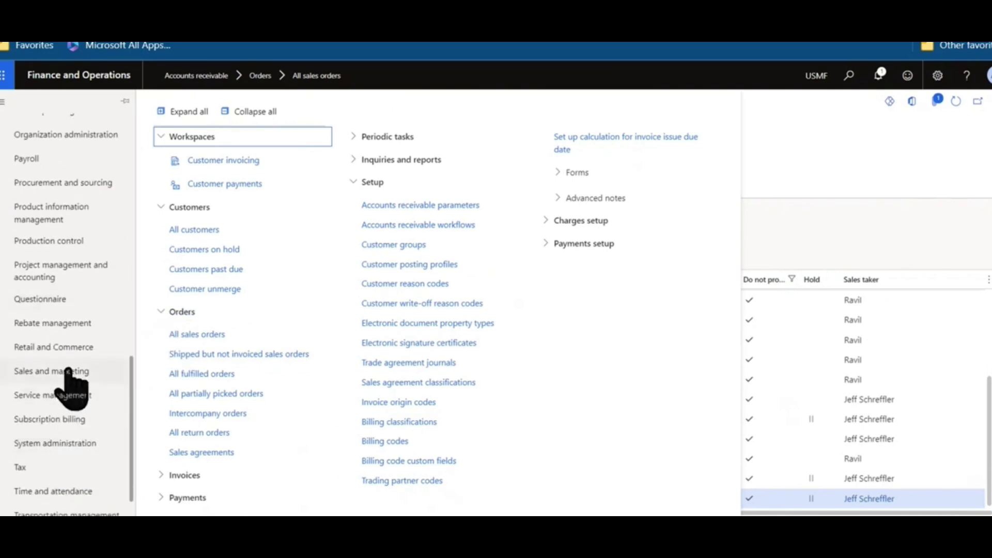
left_click(69, 371)
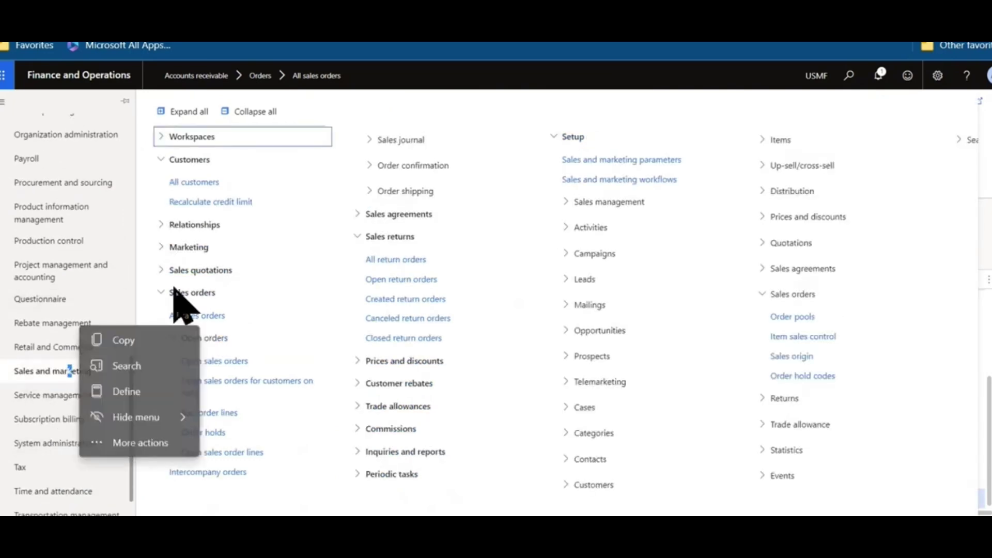
left_click(232, 439)
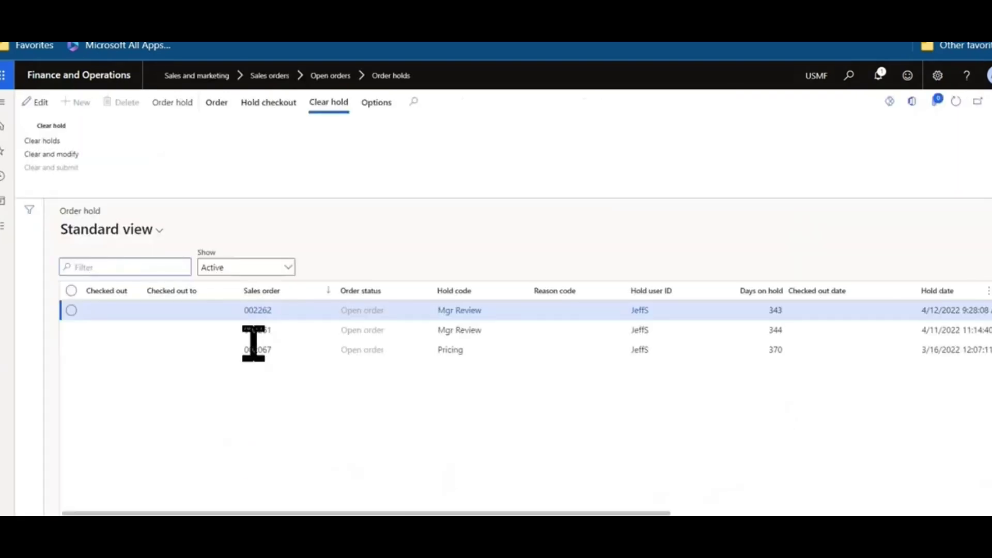
Examine the active order holds across all columns, from the sales order and hold code to the cleared details and comment
mouse_move(254, 338)
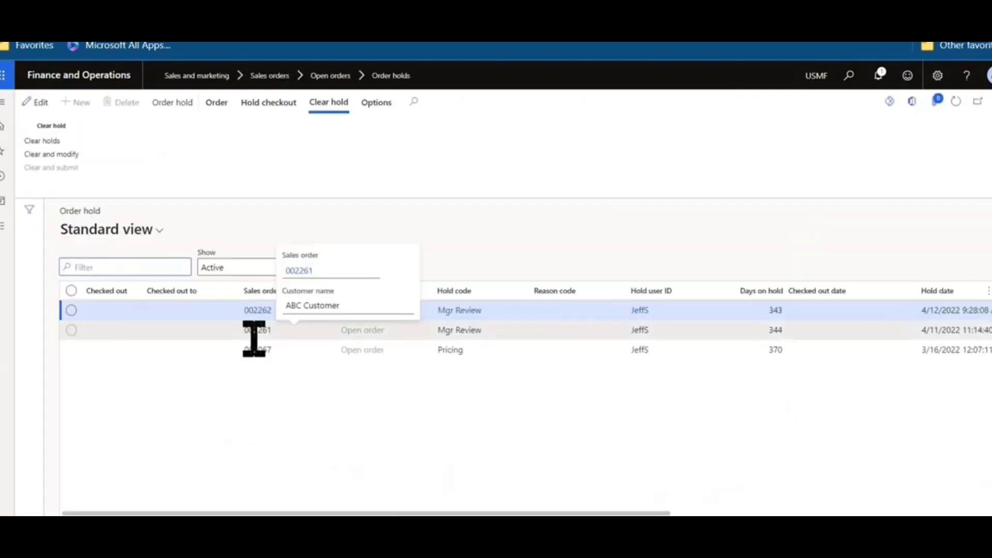
left_click(269, 265)
left_click(343, 443)
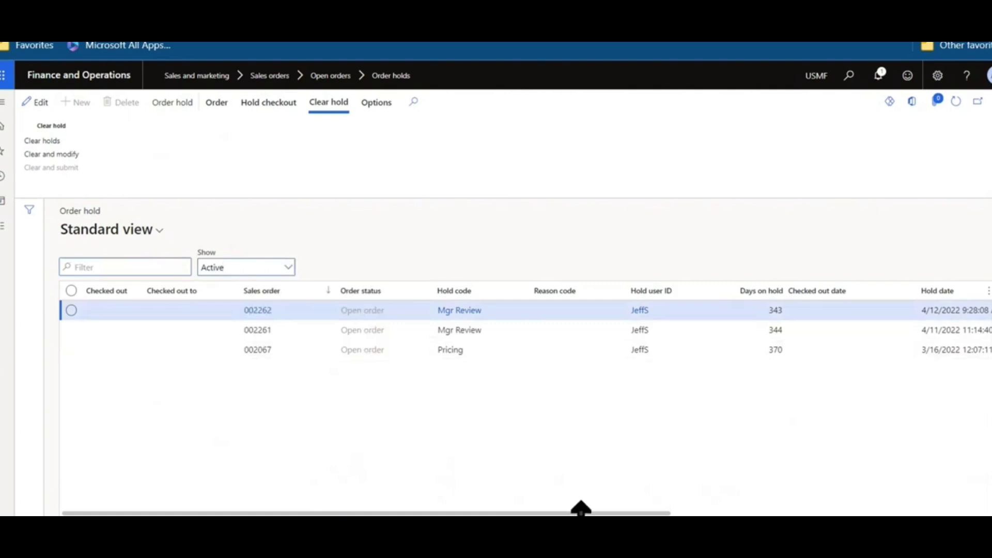
left_click_drag(592, 513, 987, 502)
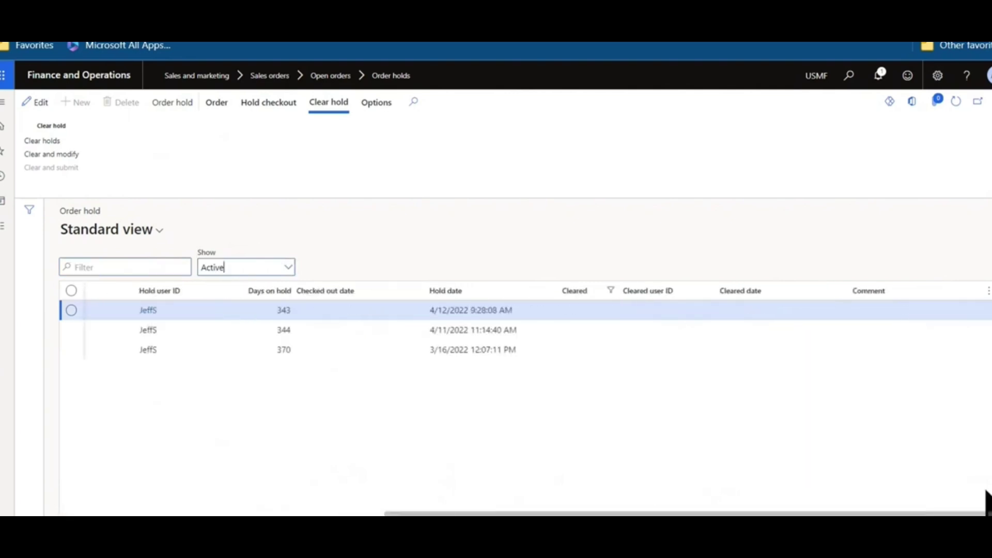
left_click_drag(986, 491, 672, 511)
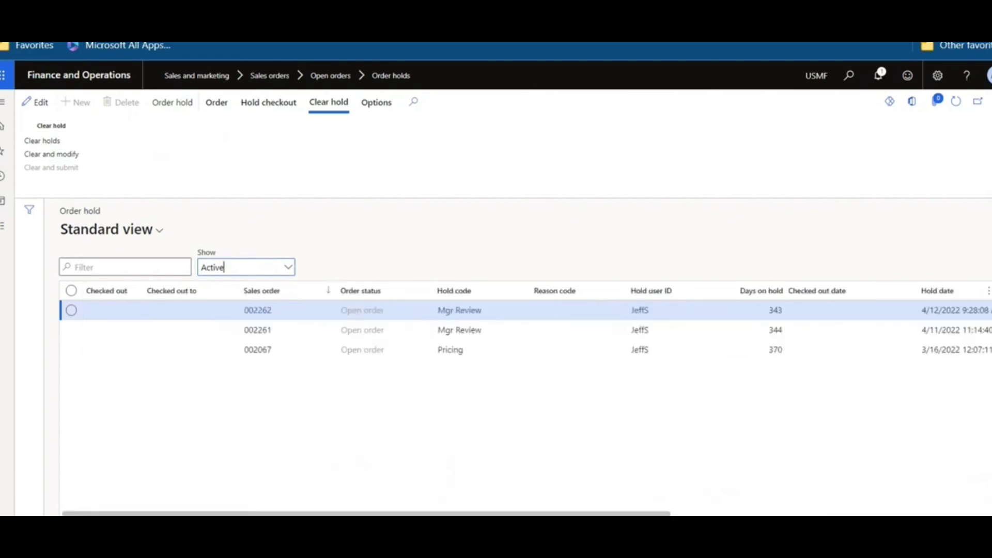
Set the order holds list to show All holds and review the cleared status, cleared user and cleared date columns
left_click(284, 267)
left_click(284, 304)
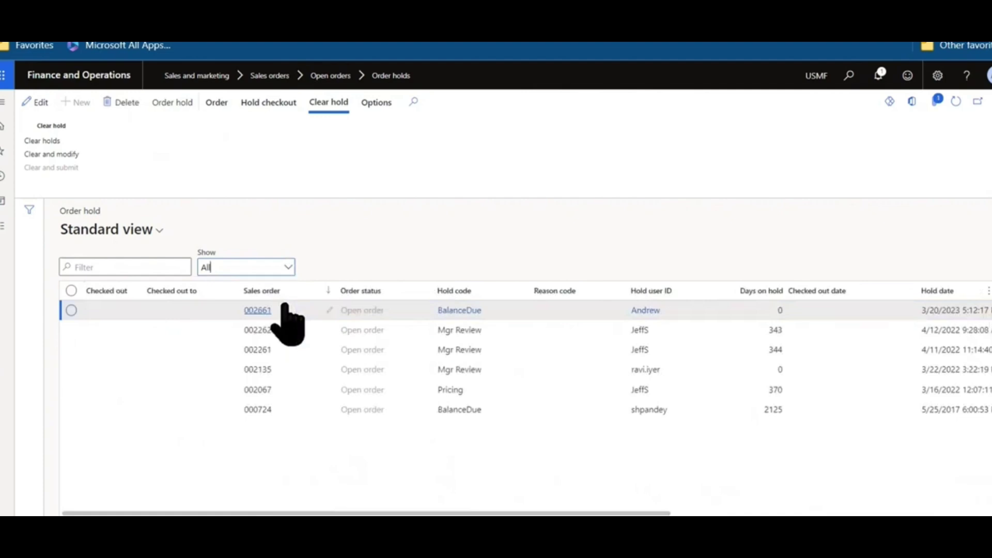
left_click_drag(520, 513, 890, 504)
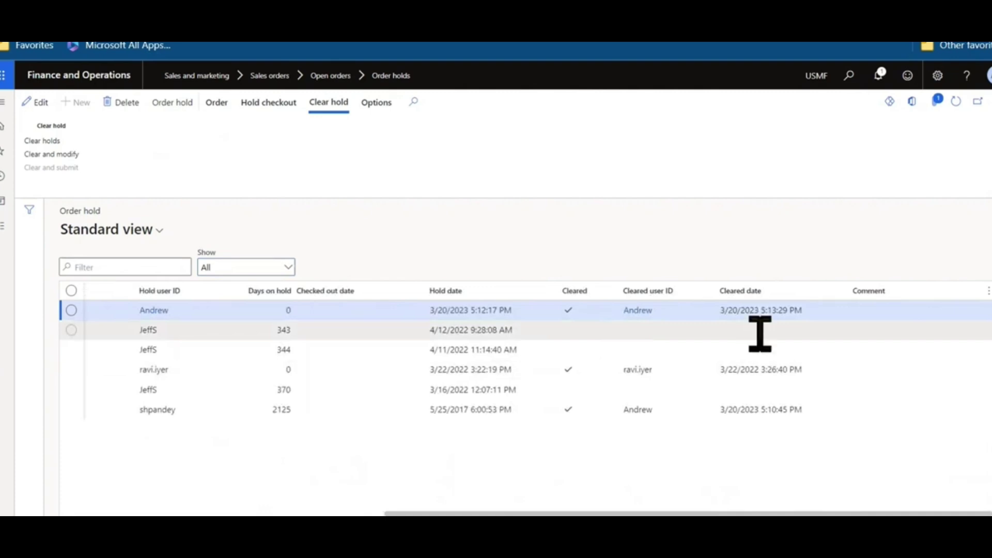
left_click_drag(654, 513, 330, 514)
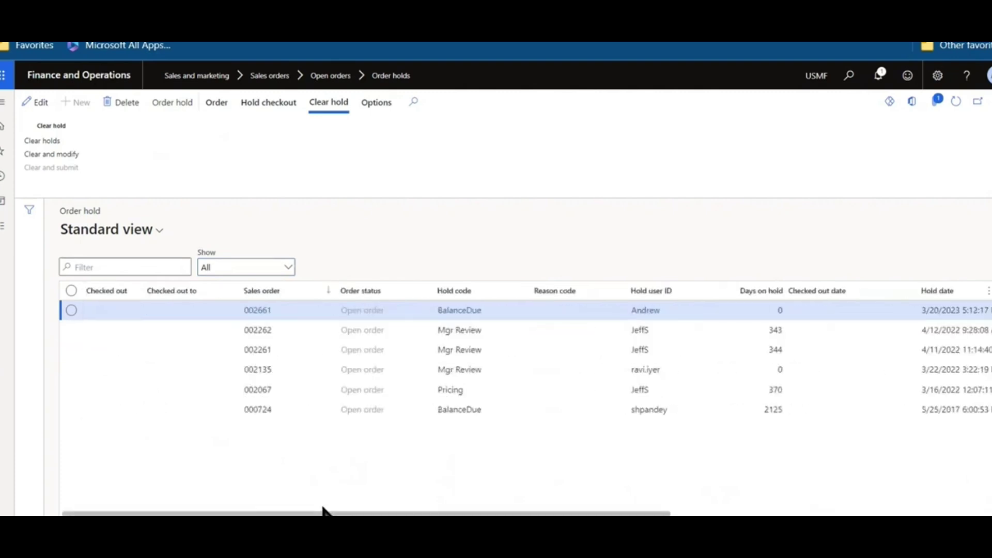
Open the notes of the selected BalanceDue order, show All note categories, review the order header Delivery note, and return to the holds list
left_click(218, 105)
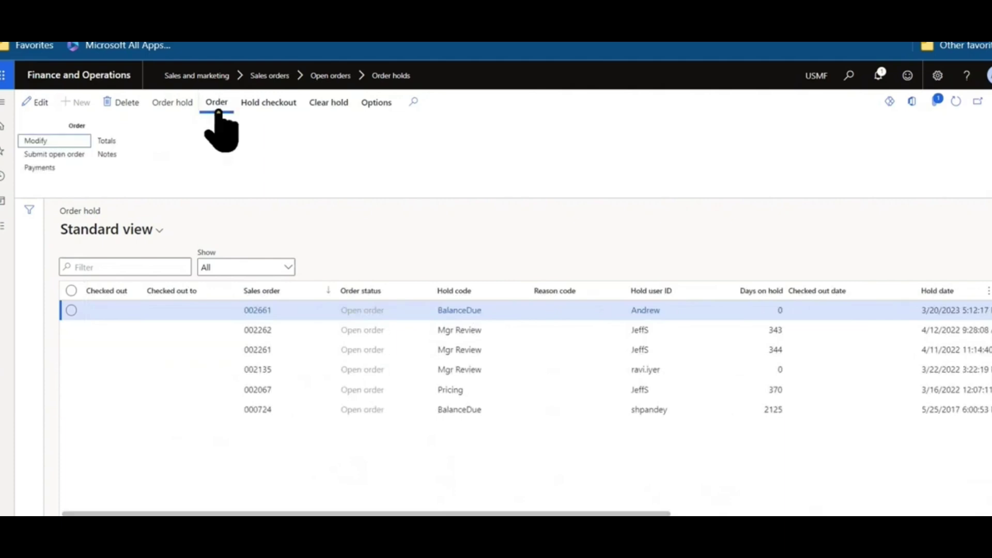
left_click(109, 153)
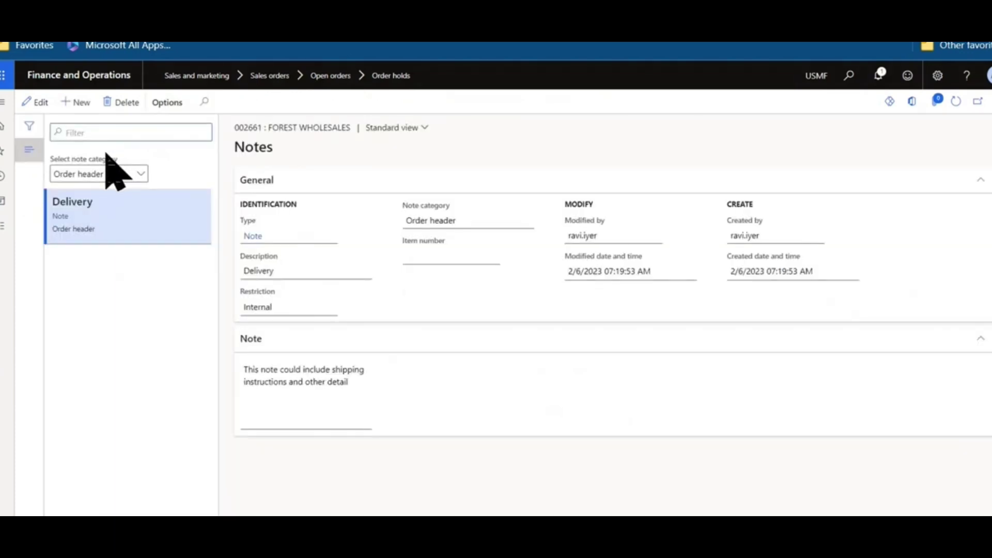
left_click(139, 174)
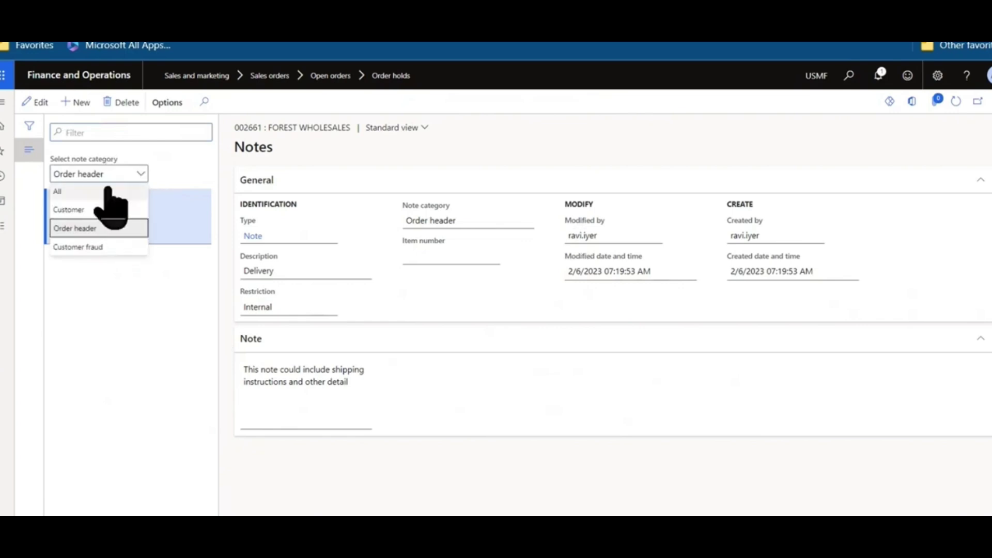
left_click(108, 191)
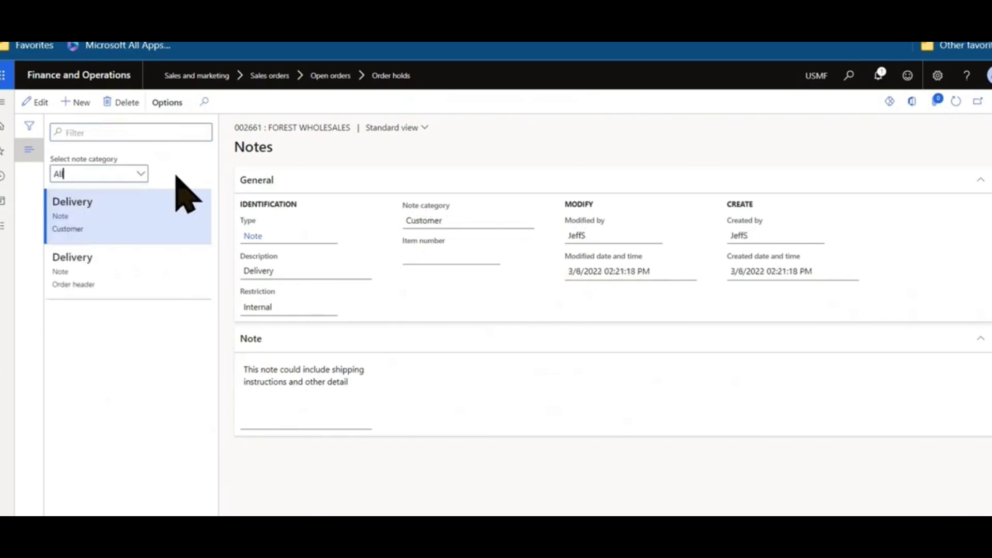
left_click(179, 278)
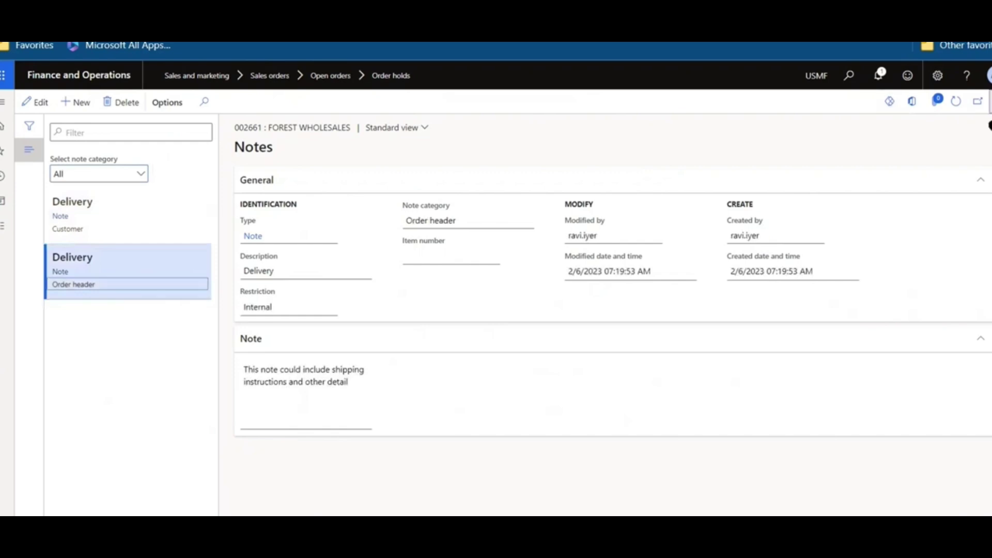
left_click(989, 103)
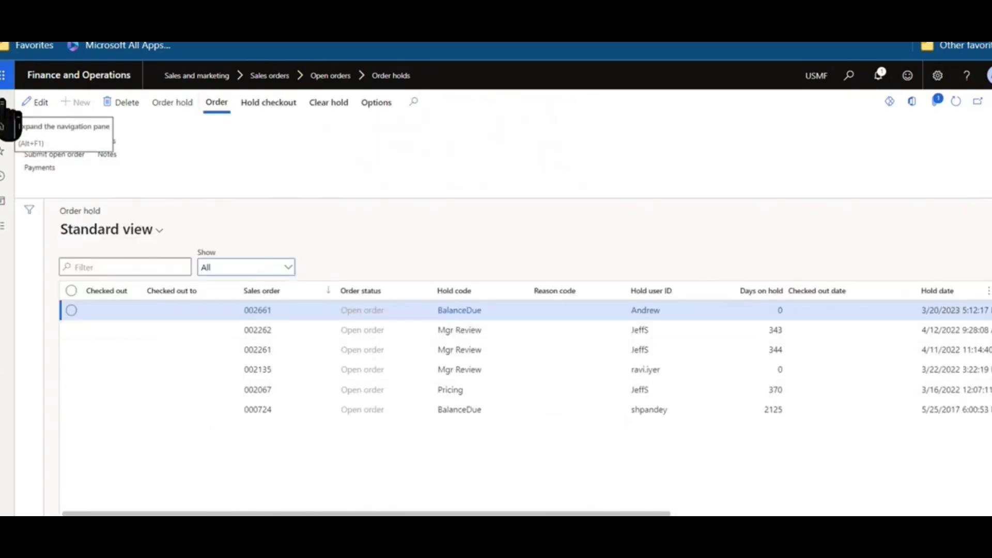